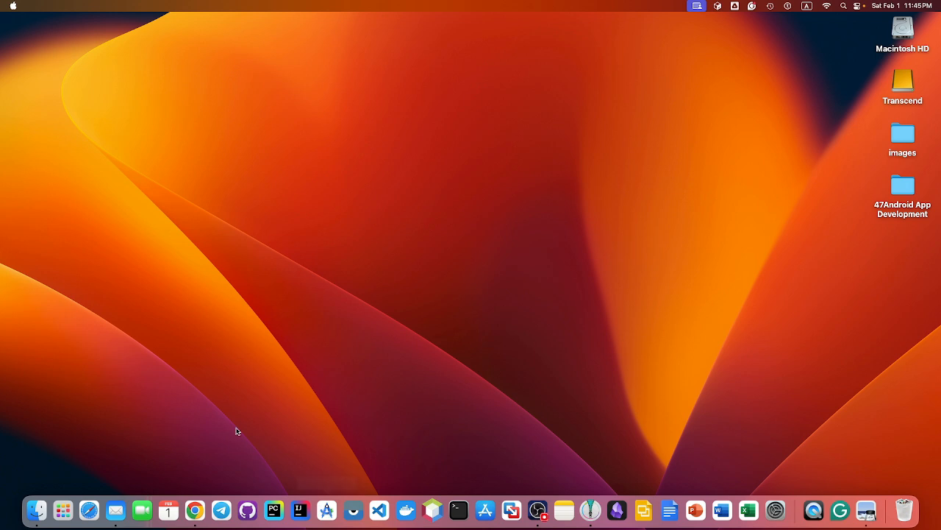
Step: Launch Android Studio from JetBrains Toolbox and reposition its welcome window on the desktop
{"action": "left_click", "coordinate": [64, 513]}
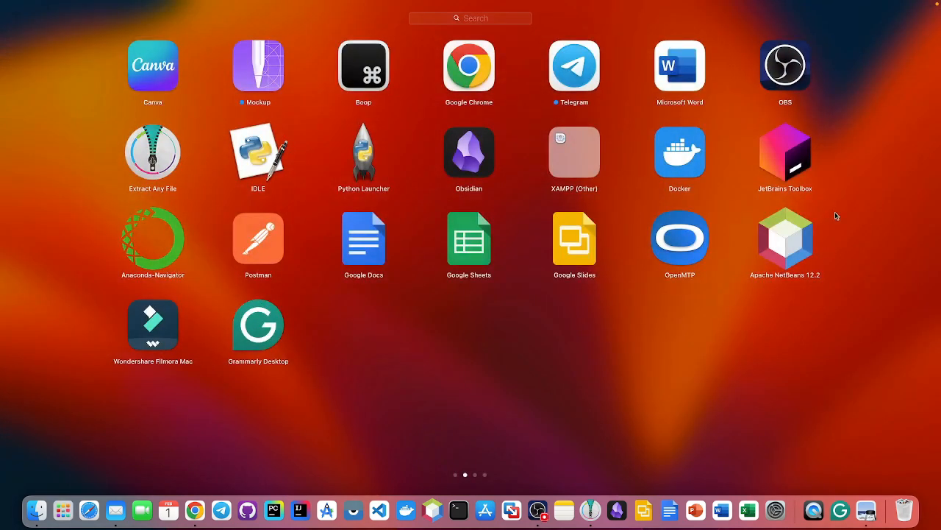
{"action": "left_click", "coordinate": [797, 164]}
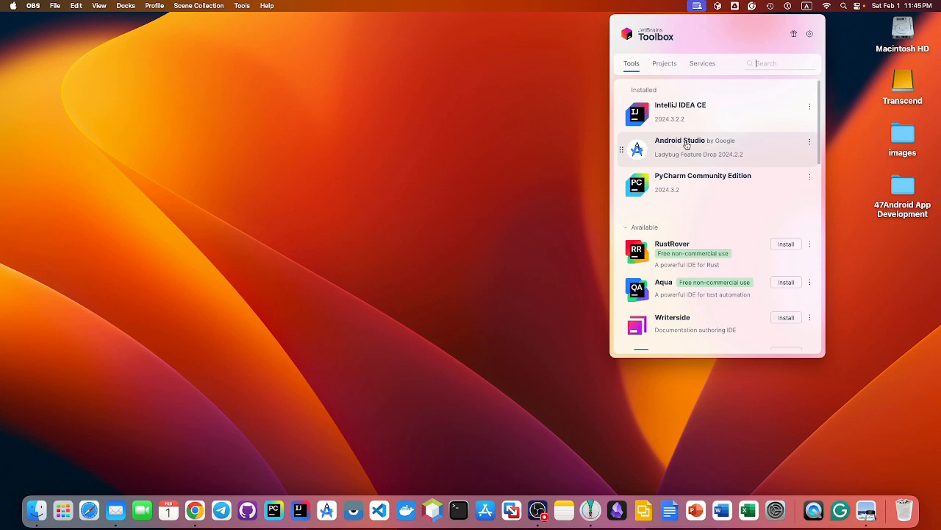
{"action": "left_click", "coordinate": [686, 145]}
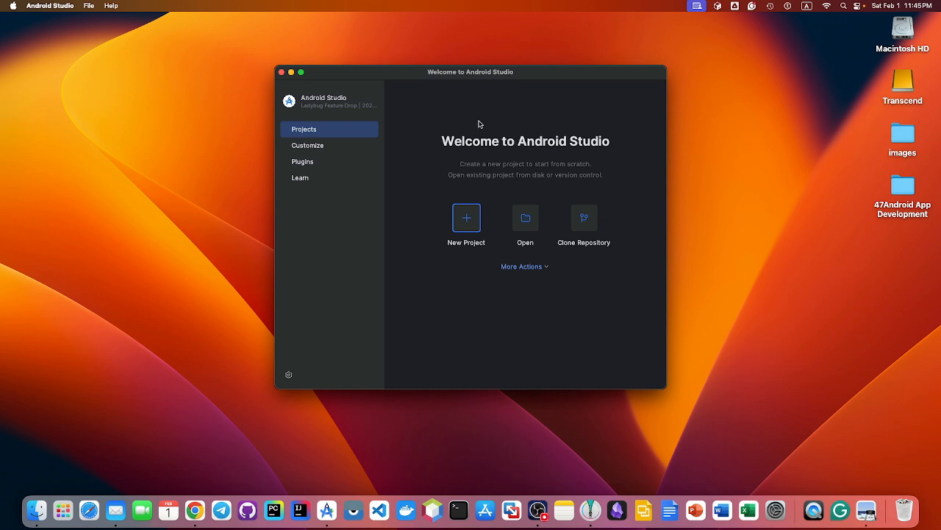
{"action": "left_click_drag", "start_coordinate": [377, 74], "coordinate": [306, 75]}
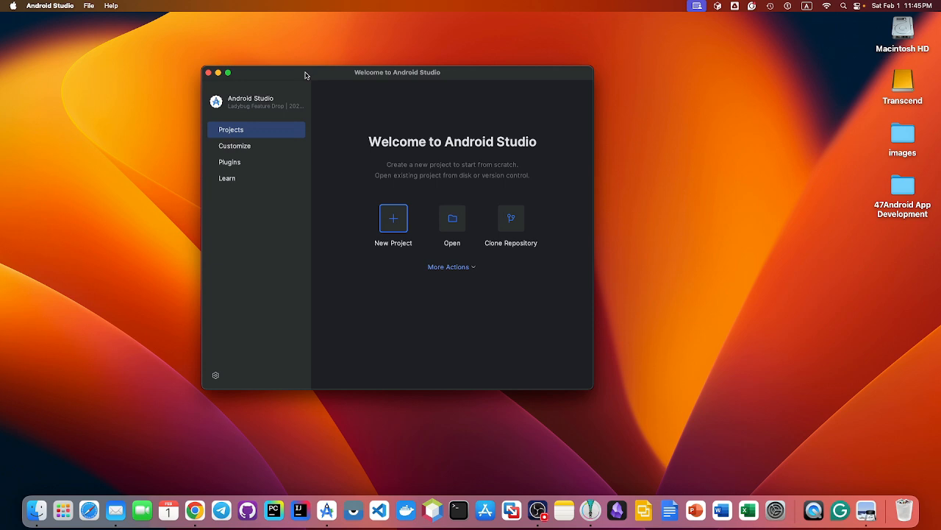
Step: Set the IDE theme to Light in the customization settings
{"action": "left_click", "coordinate": [244, 148]}
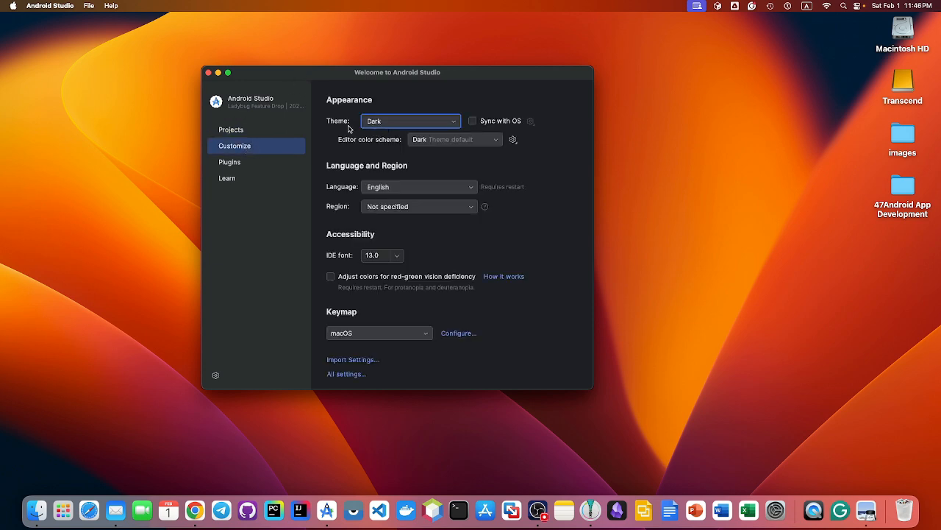
{"action": "left_click", "coordinate": [452, 125]}
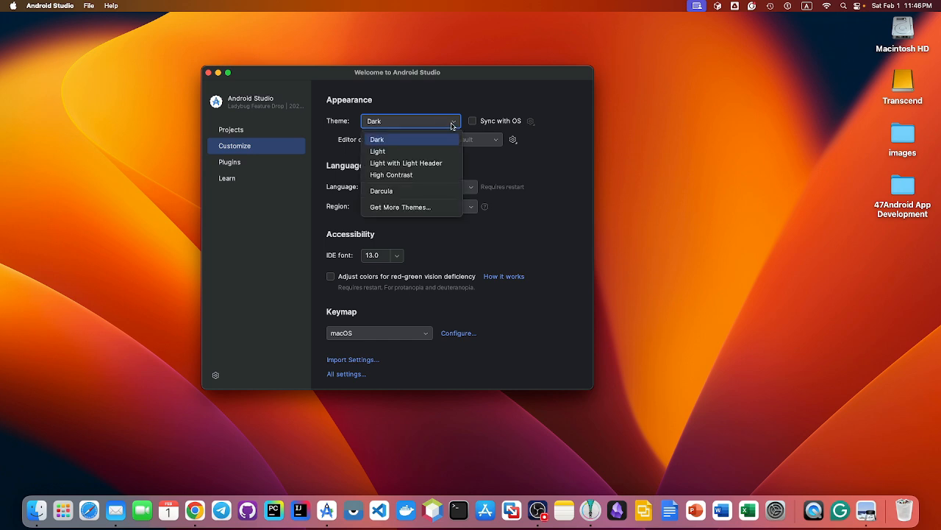
{"action": "left_click", "coordinate": [378, 151]}
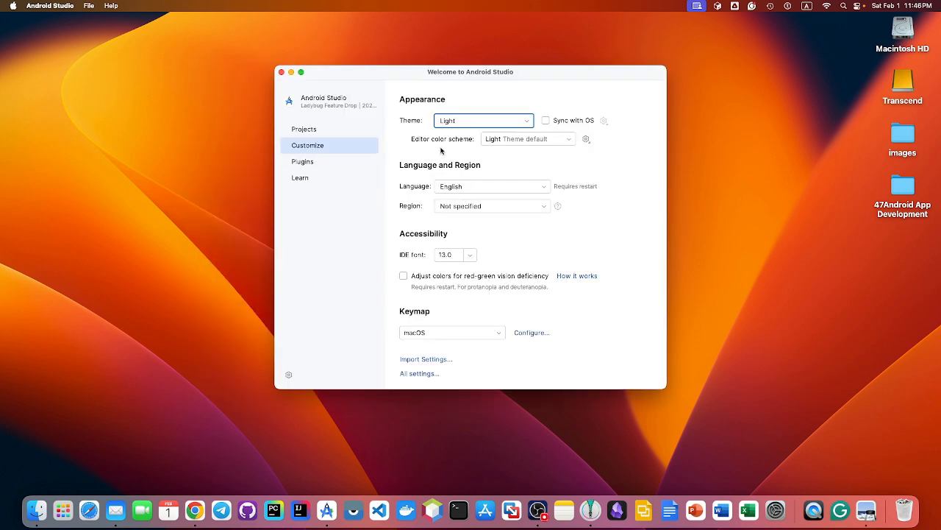
Step: Try the High Contrast and Dark themes, and return the IDE to the Light theme
{"action": "left_click", "coordinate": [527, 122]}
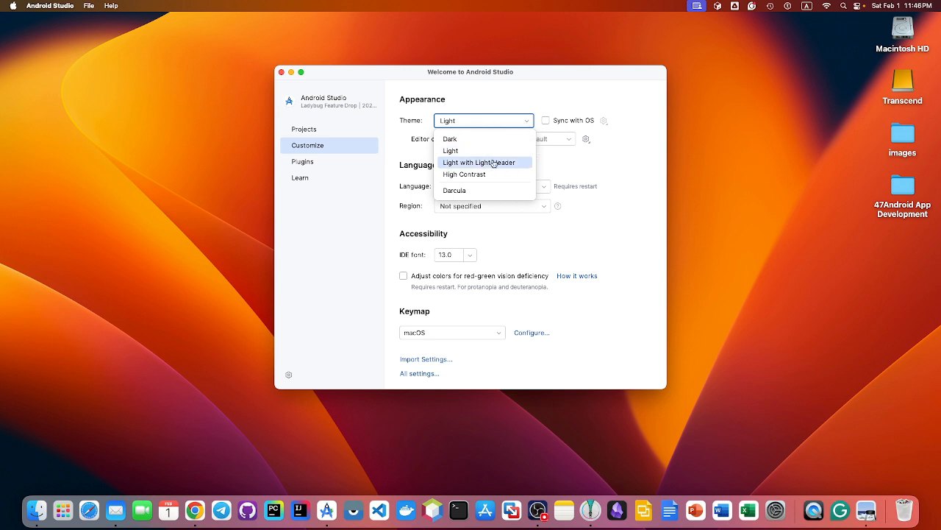
{"action": "left_click", "coordinate": [474, 175]}
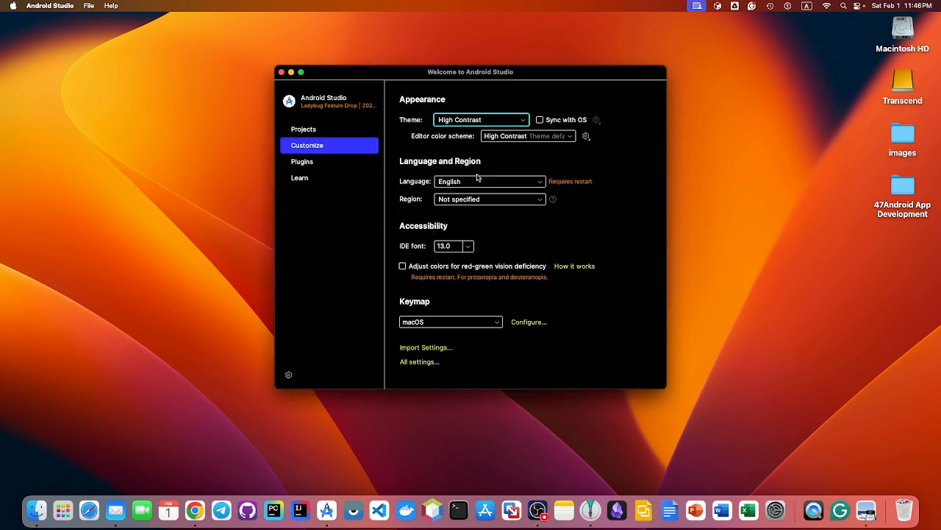
{"action": "left_click", "coordinate": [521, 121]}
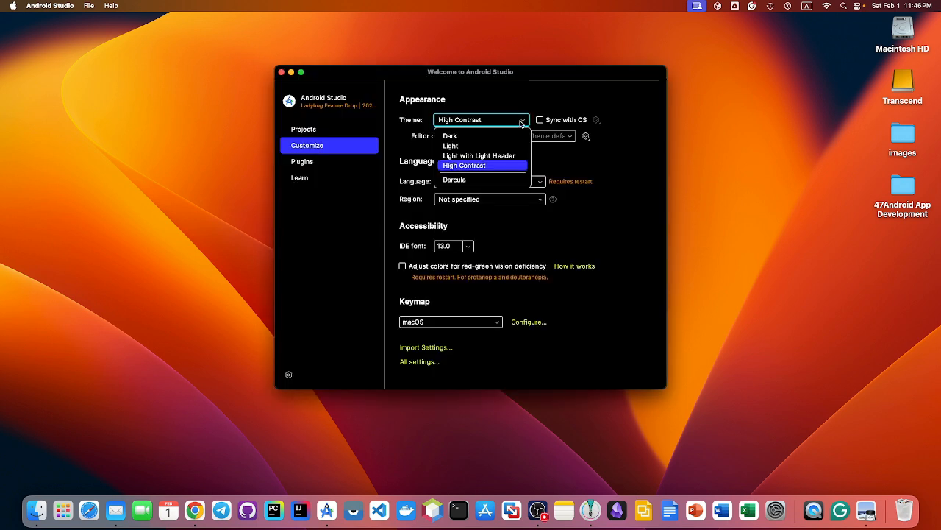
{"action": "left_click", "coordinate": [462, 138]}
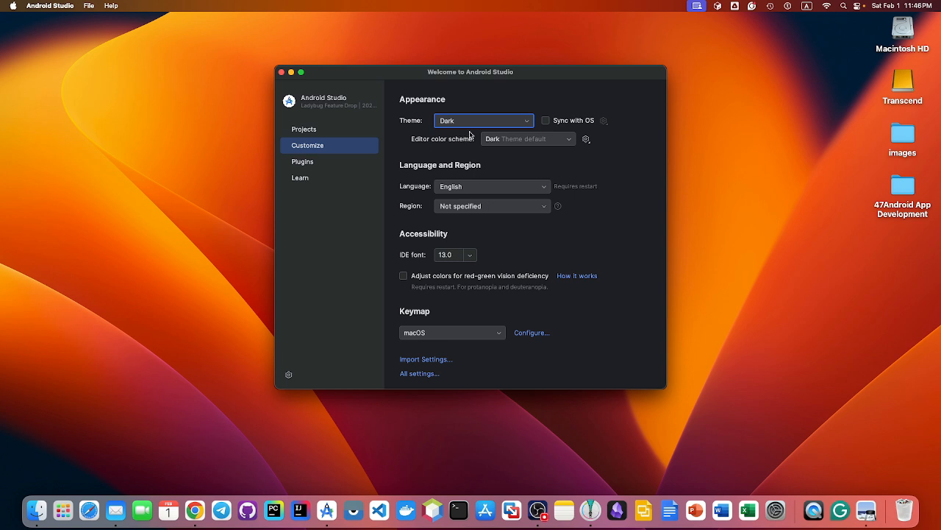
{"action": "left_click", "coordinate": [529, 126]}
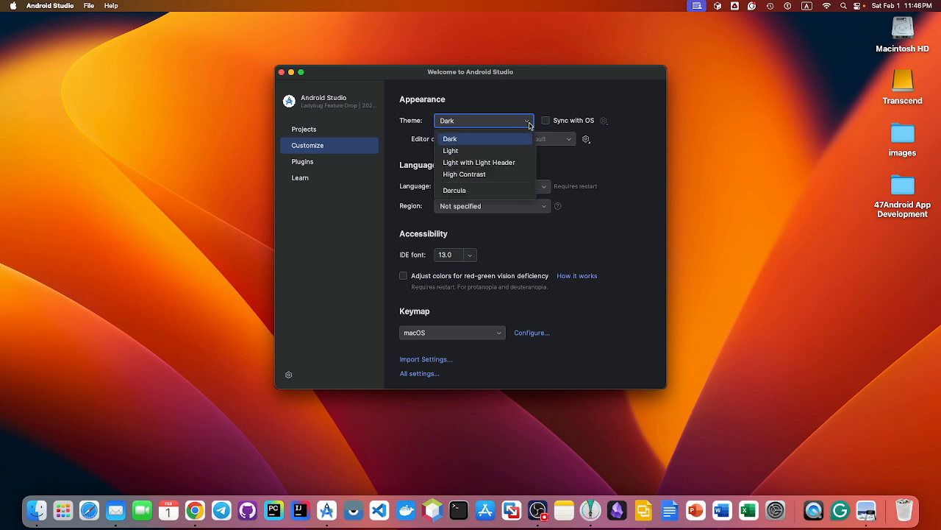
{"action": "left_click", "coordinate": [459, 151]}
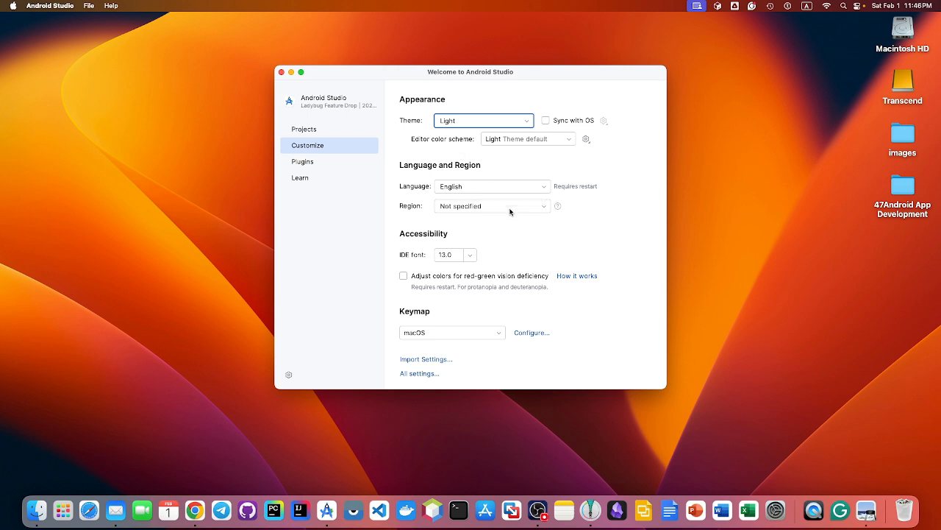
Step: Try an IDE font size of 18 and settle on a size of 16
{"action": "left_click", "coordinate": [474, 254]}
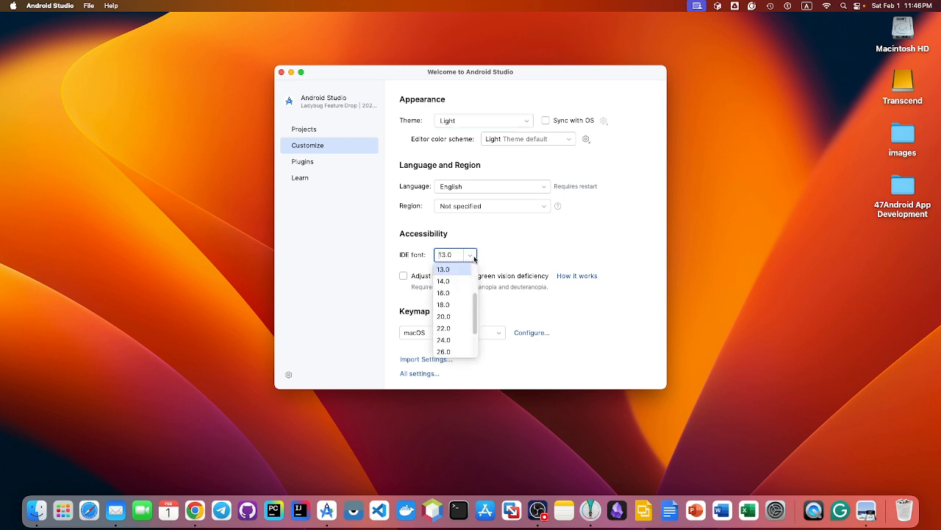
{"action": "left_click", "coordinate": [449, 304]}
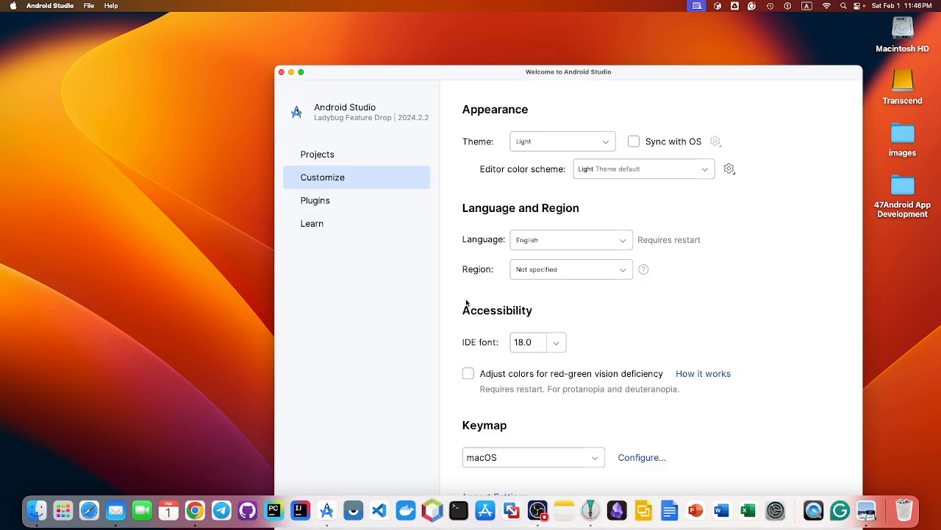
{"action": "left_click", "coordinate": [556, 341]}
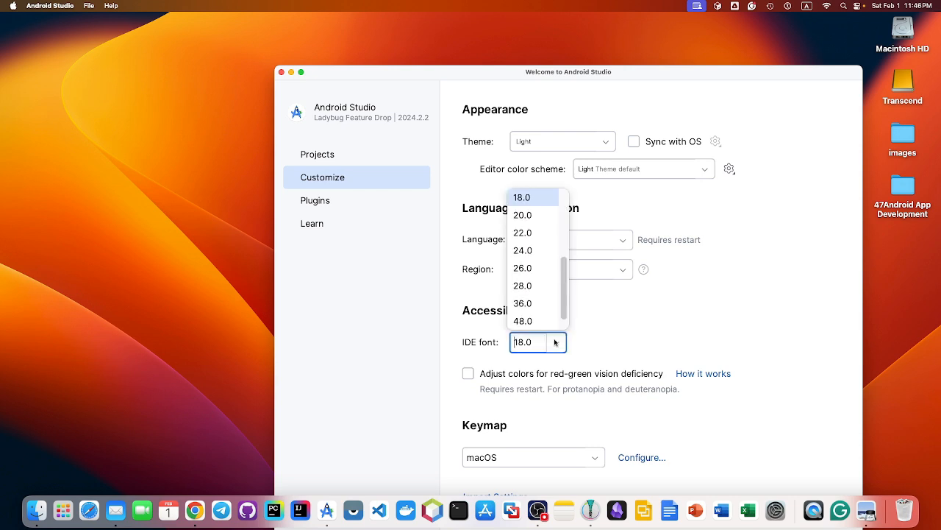
{"action": "scroll", "coordinate": [525, 212], "scroll_direction": "down", "scroll_amount": 1}
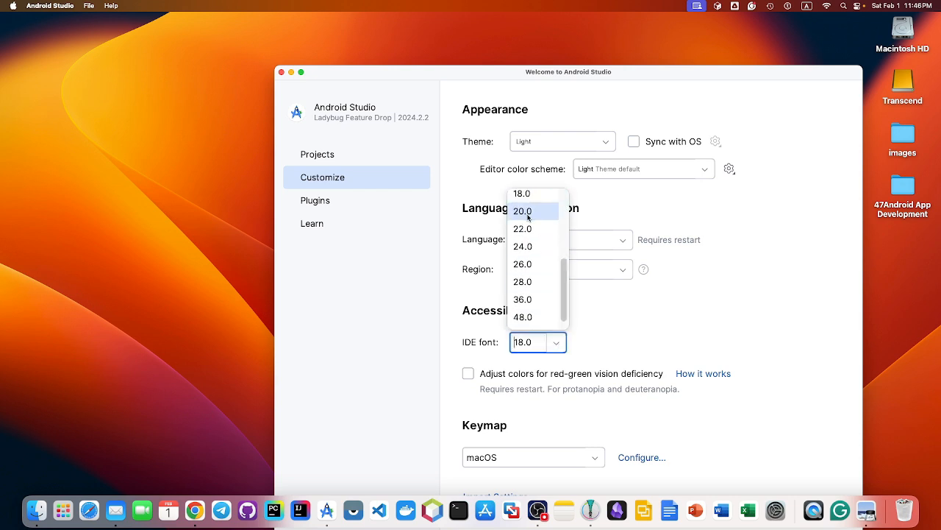
{"action": "left_click_drag", "start_coordinate": [531, 345], "coordinate": [512, 345]}
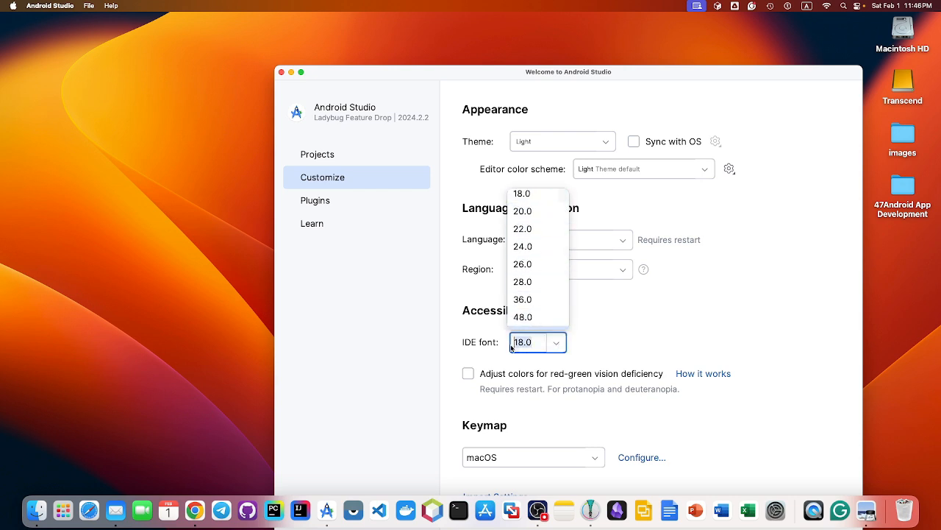
{"action": "type", "text": "16"}
{"action": "left_click", "coordinate": [666, 343]}
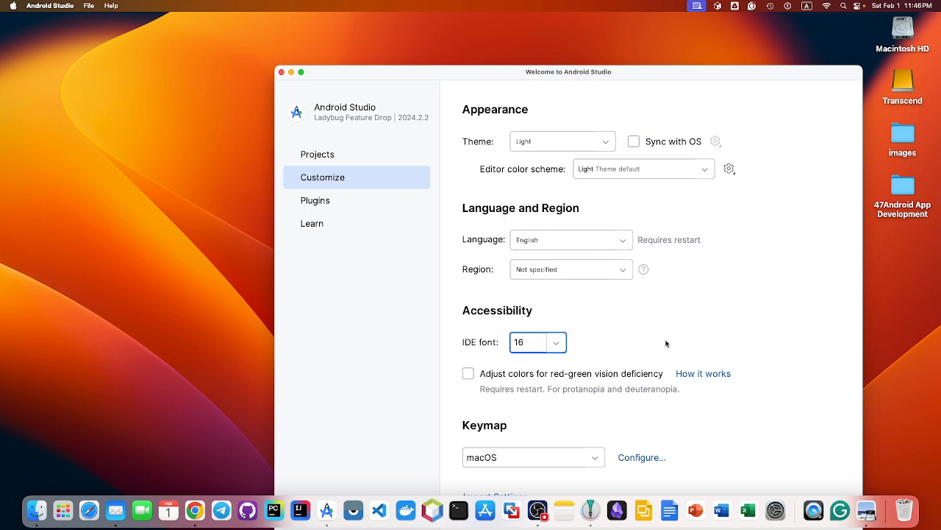
Step: Look over the plugins offered in the marketplace and return to the project options
{"action": "left_click", "coordinate": [313, 201]}
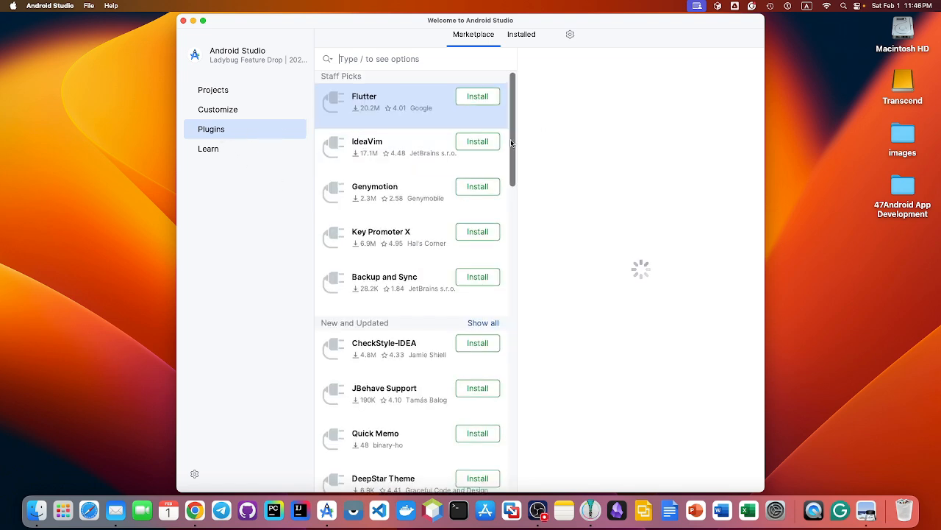
{"action": "left_click_drag", "start_coordinate": [513, 127], "coordinate": [537, 137]}
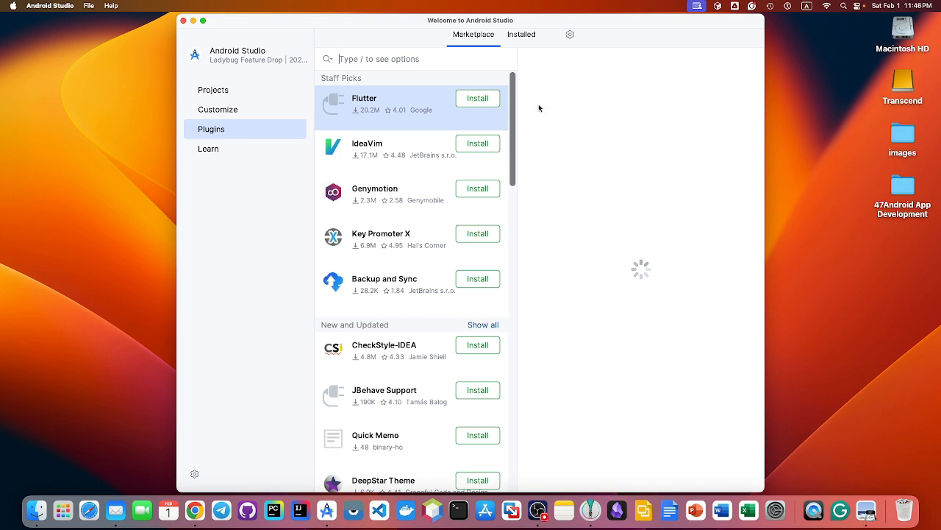
{"action": "left_click", "coordinate": [217, 94]}
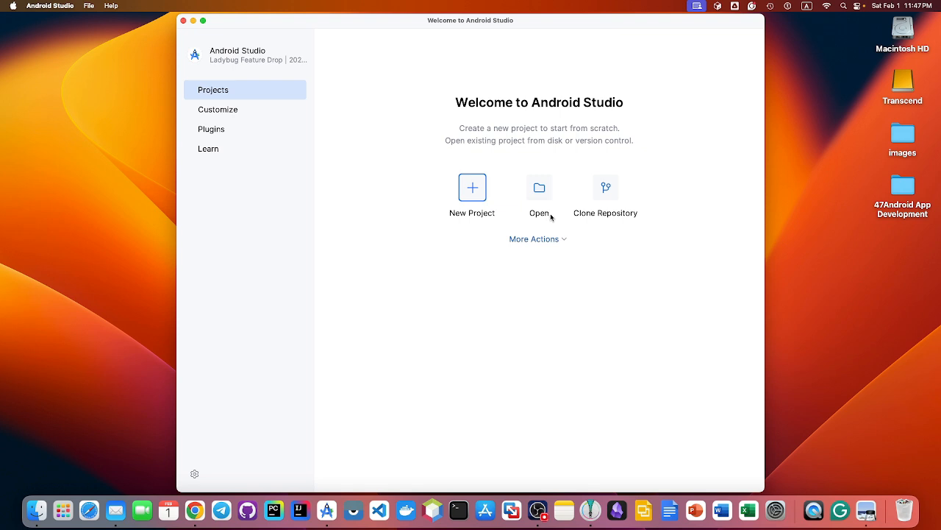
Step: Start a new phone and tablet project from the Empty Views Activity template
{"action": "left_click", "coordinate": [473, 188]}
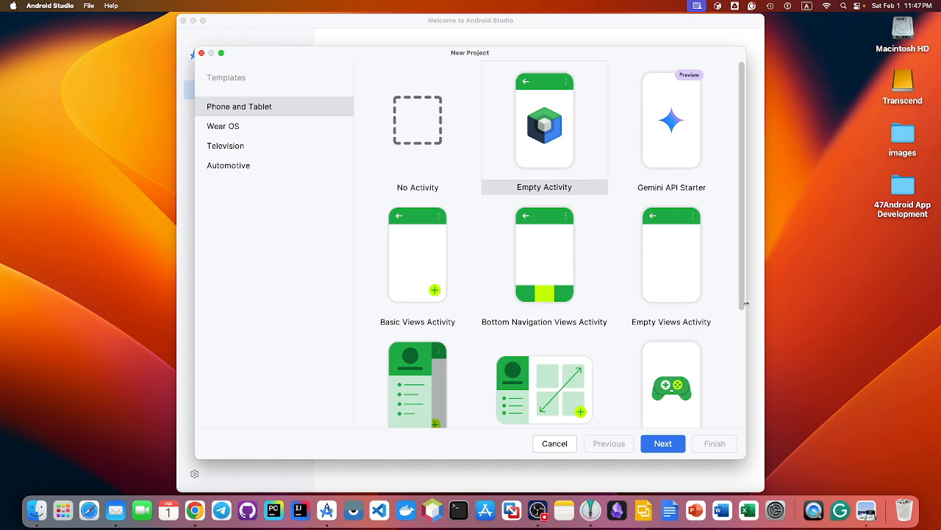
{"action": "left_click_drag", "start_coordinate": [743, 306], "coordinate": [762, 261]}
{"action": "left_click", "coordinate": [676, 296]}
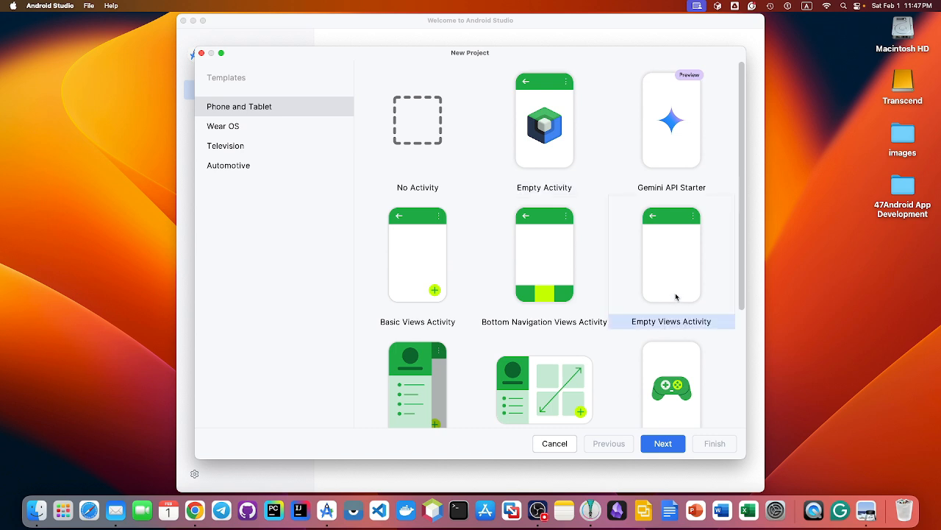
{"action": "left_click", "coordinate": [663, 444]}
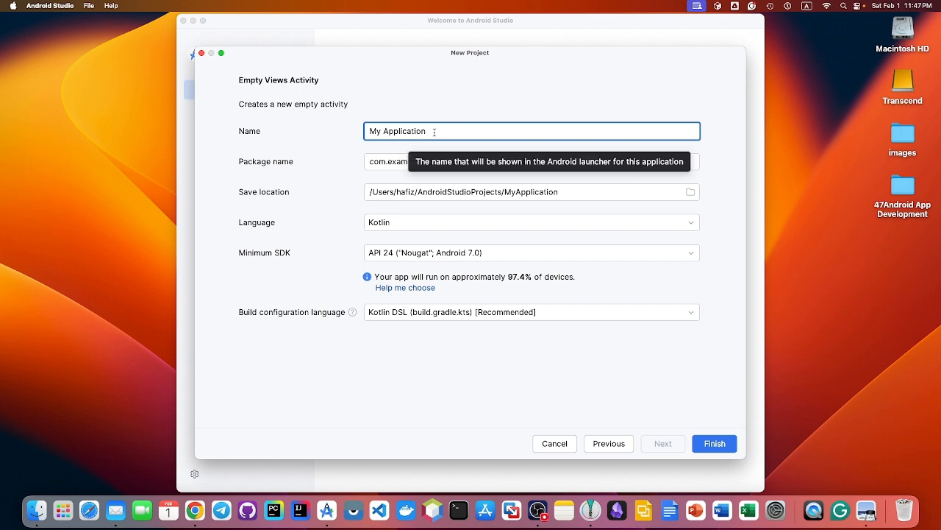
Step: Replace the default application name with Android Practice
{"action": "left_click_drag", "start_coordinate": [434, 132], "coordinate": [359, 127]}
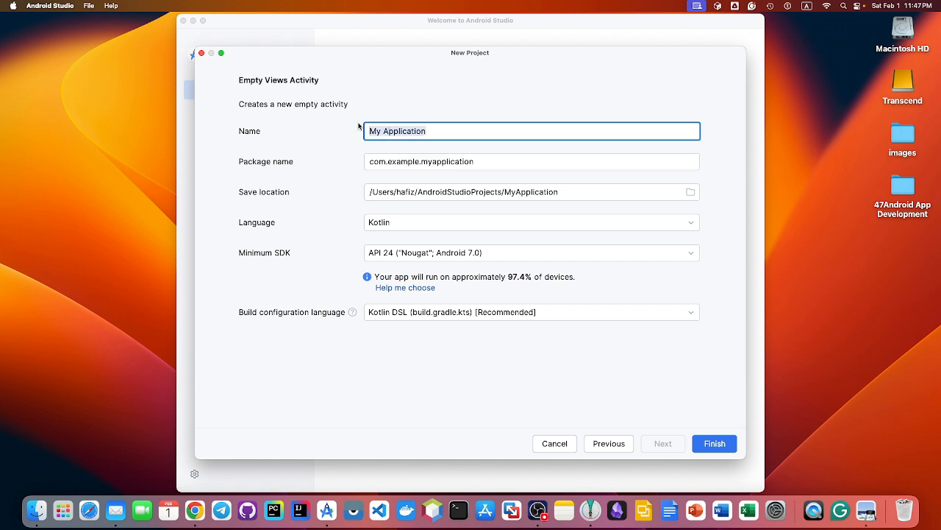
{"action": "left_click", "coordinate": [443, 131]}
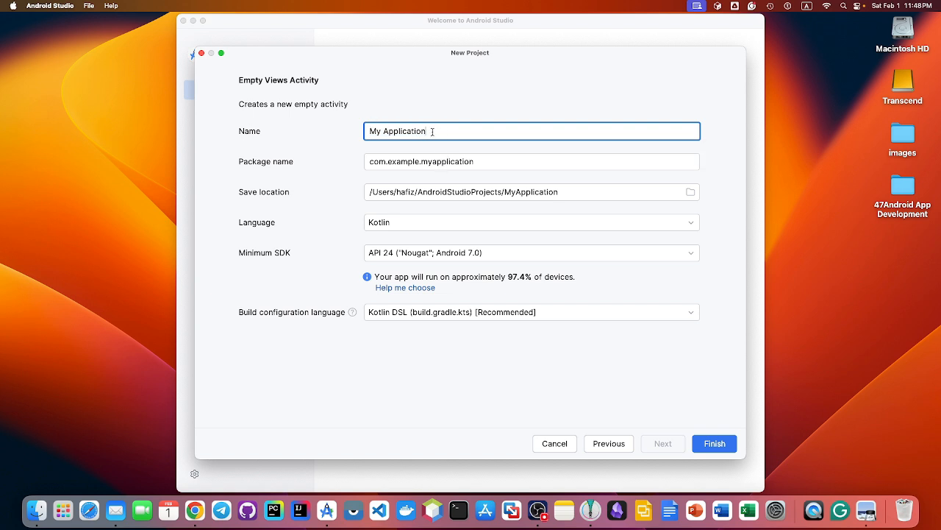
{"action": "key", "text": "super+a"}
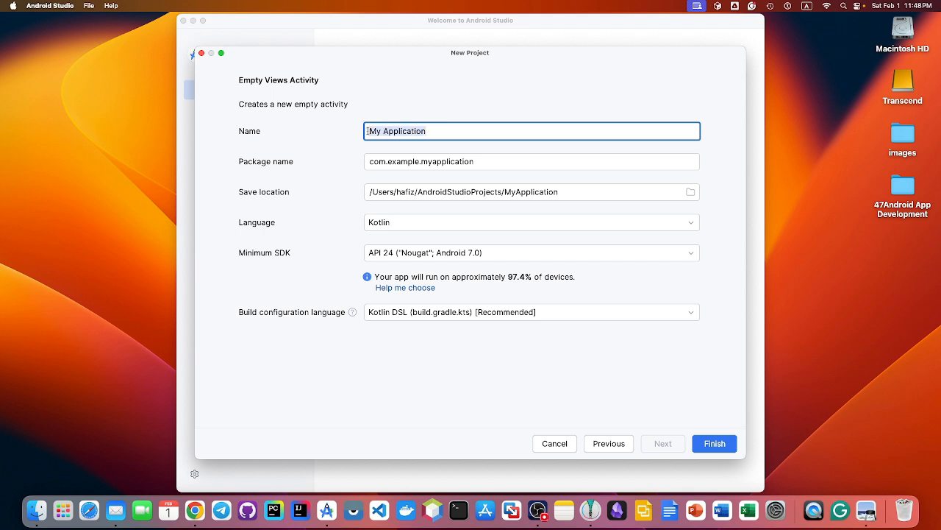
{"action": "key", "text": "BackSpace"}
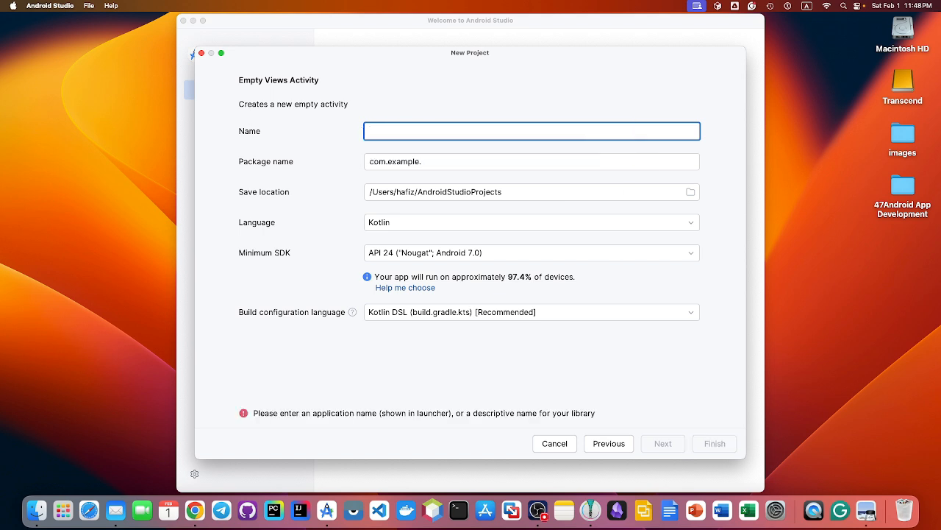
{"action": "type", "text": "An"}
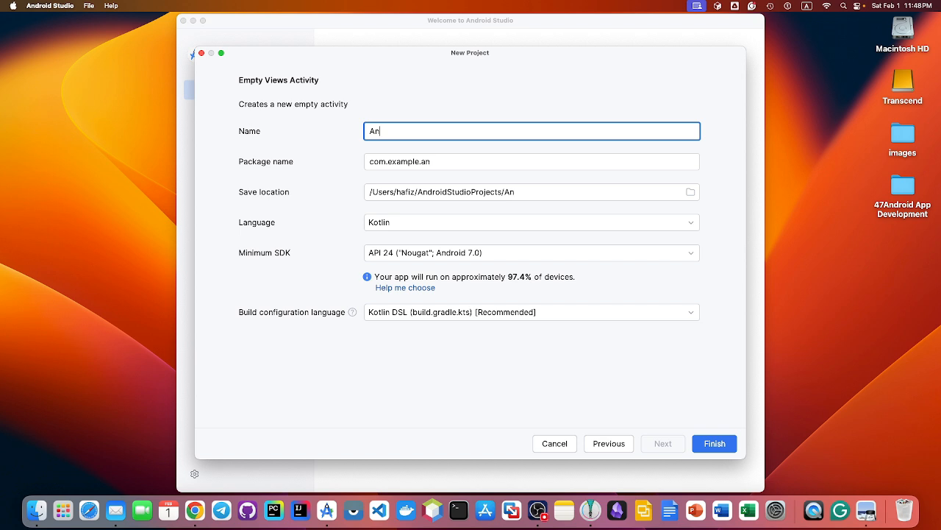
{"action": "type", "text": "droid Practice"}
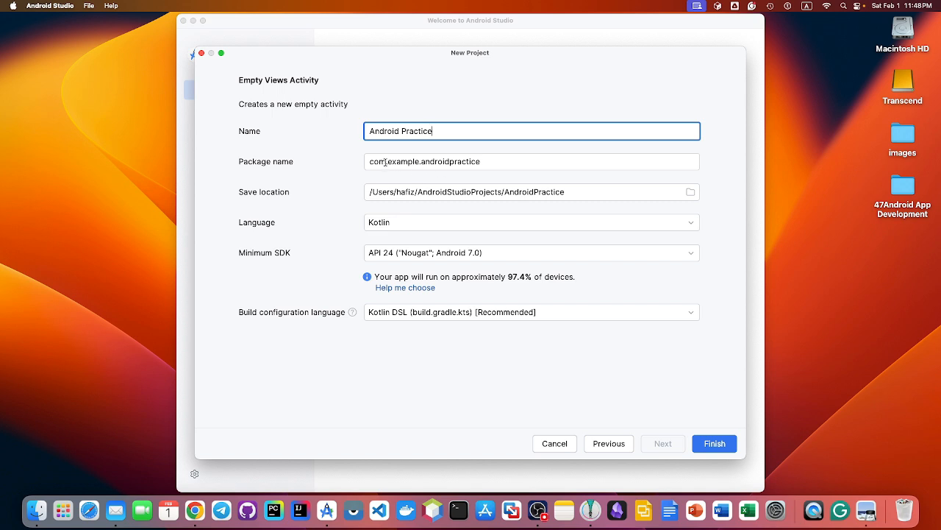
Step: Replace the example segment of the package name so it reads com.bongodevops.androidpractice
{"action": "left_click", "coordinate": [419, 162]}
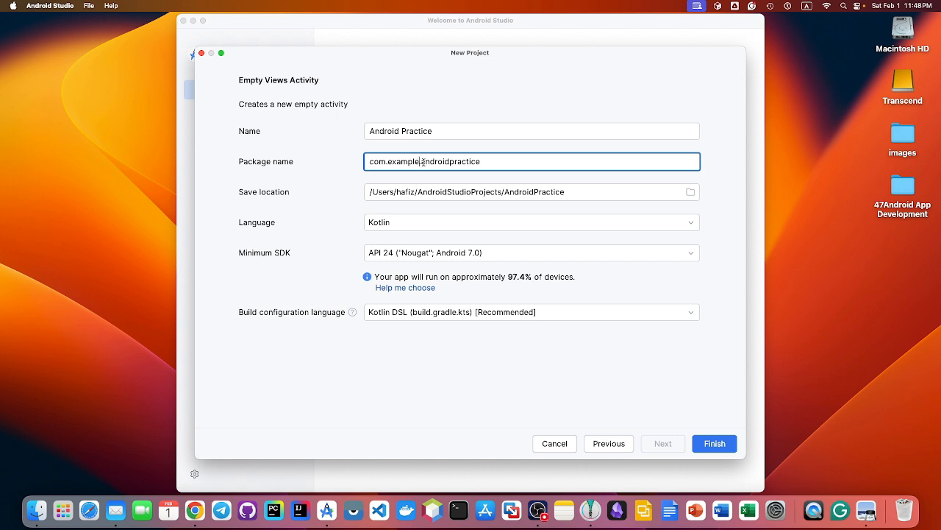
{"action": "key", "text": "BackSpace"}
{"action": "key", "text": "BackSpace"}
{"action": "key", "text": "BackSpace"}
{"action": "key", "text": "BackSpace"}
{"action": "key", "text": "BackSpace"}
{"action": "key", "text": "BackSpace"}
{"action": "key", "text": "BackSpace"}
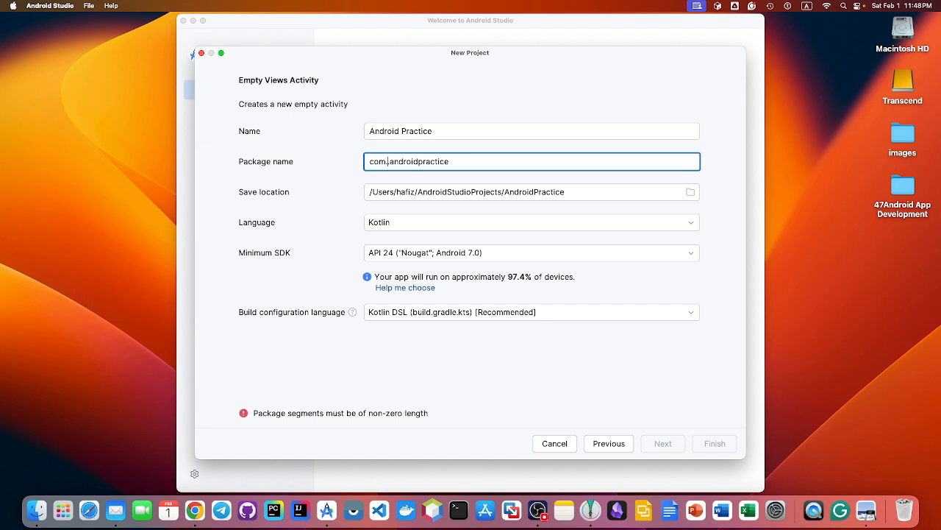
{"action": "type", "text": "b"}
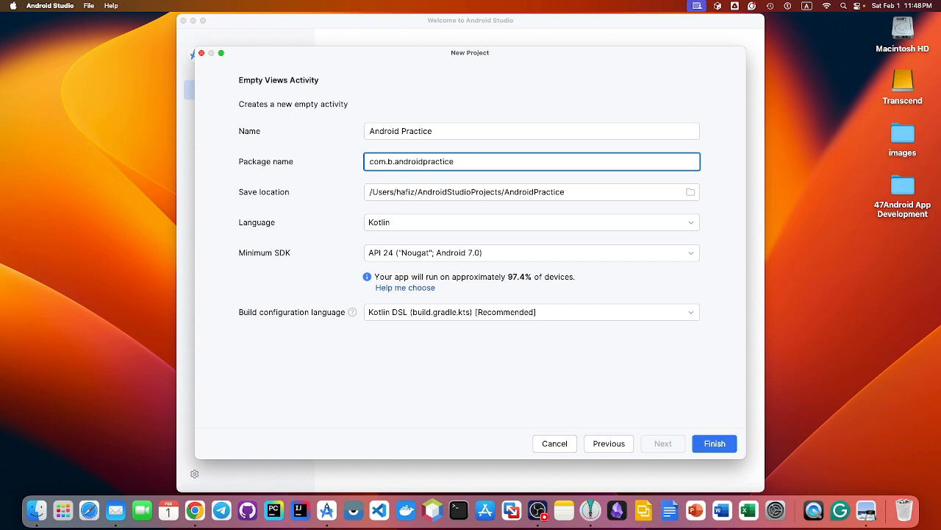
{"action": "type", "text": "ong"}
{"action": "type", "text": "odevop"}
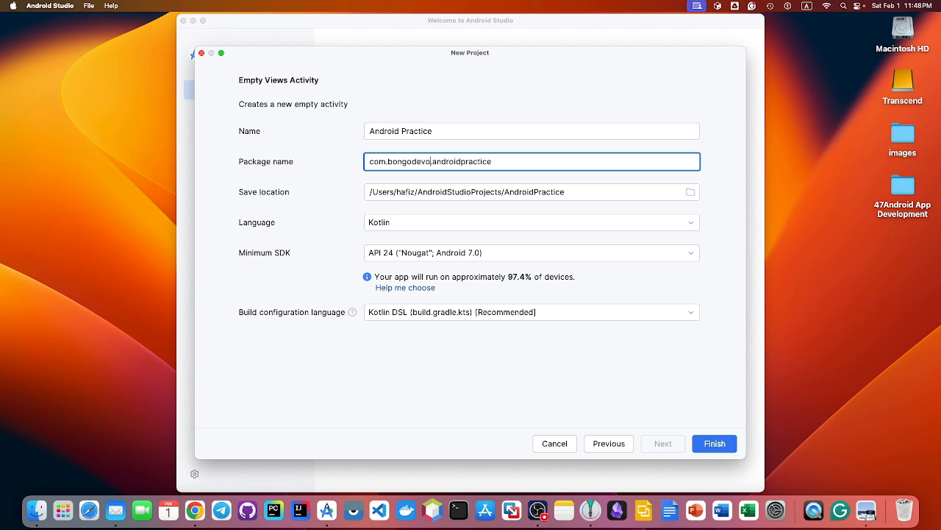
{"action": "type", "text": "s"}
{"action": "left_click_drag", "start_coordinate": [368, 163], "coordinate": [502, 163]}
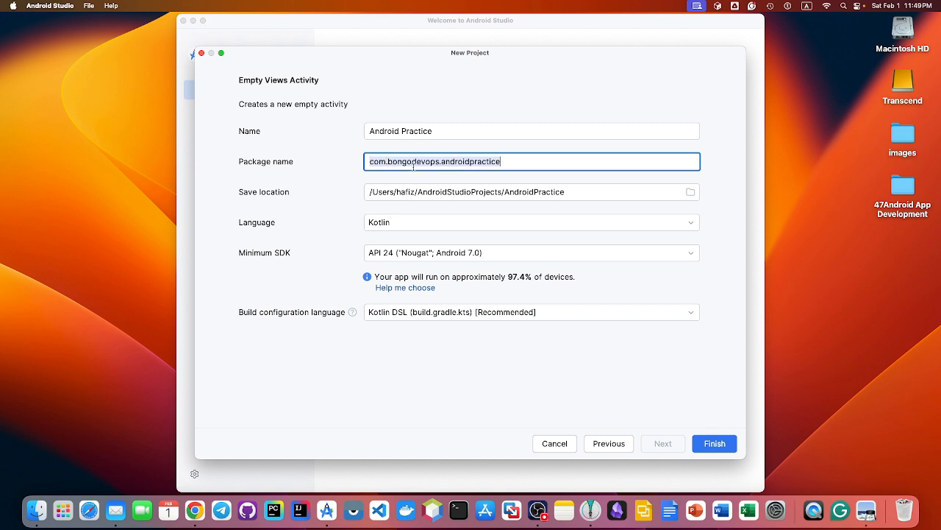
{"action": "left_click", "coordinate": [513, 162]}
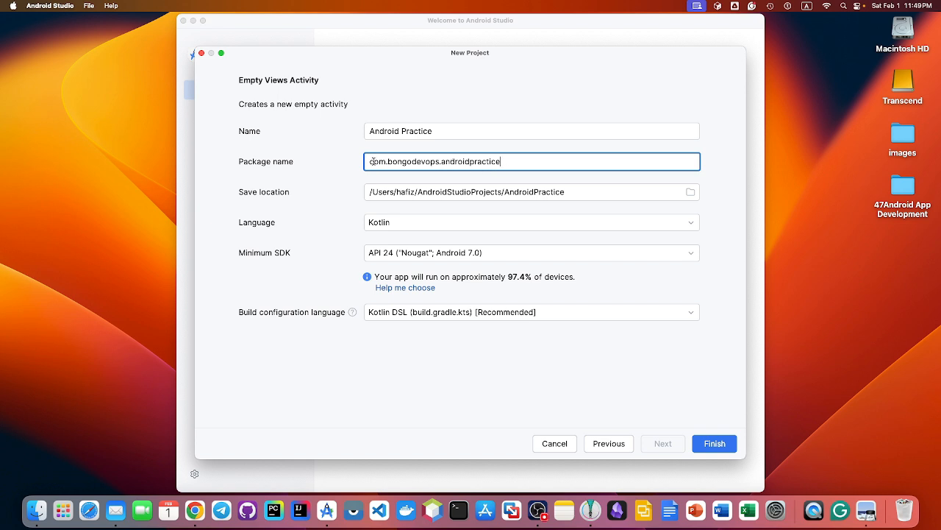
{"action": "left_click_drag", "start_coordinate": [370, 161], "coordinate": [498, 167]}
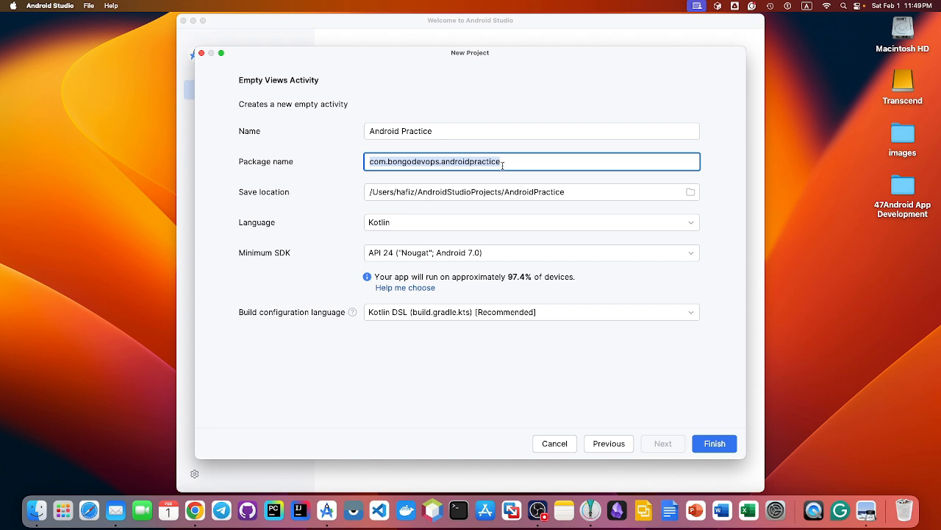
{"action": "left_click", "coordinate": [509, 163]}
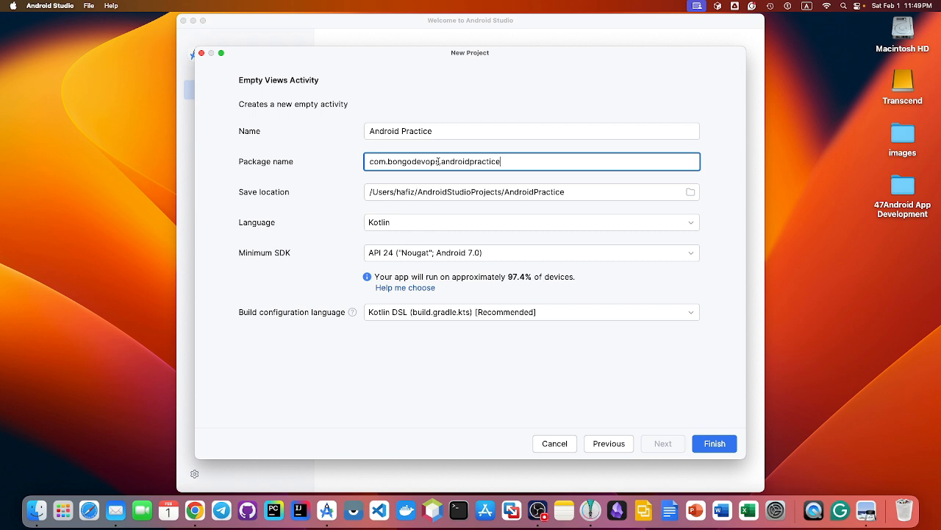
{"action": "left_click_drag", "start_coordinate": [441, 161], "coordinate": [355, 164]}
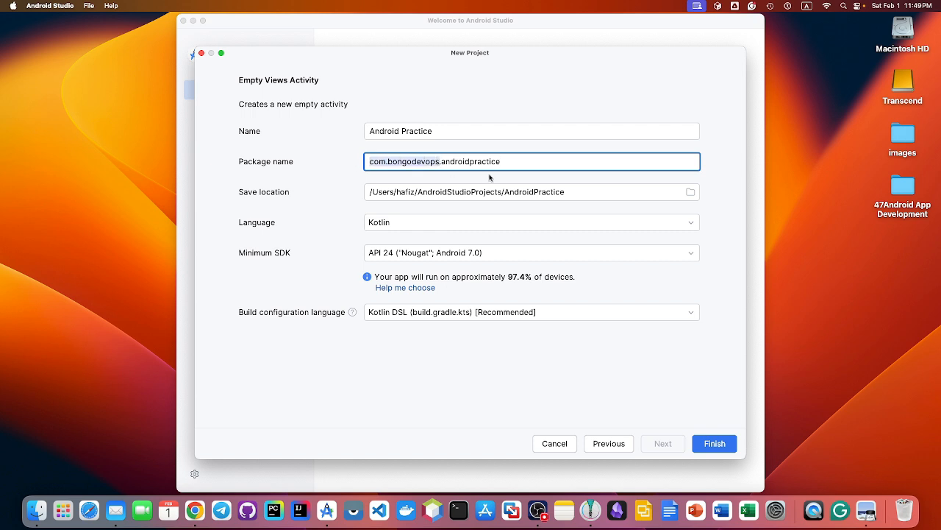
{"action": "left_click_drag", "start_coordinate": [442, 161], "coordinate": [514, 163]}
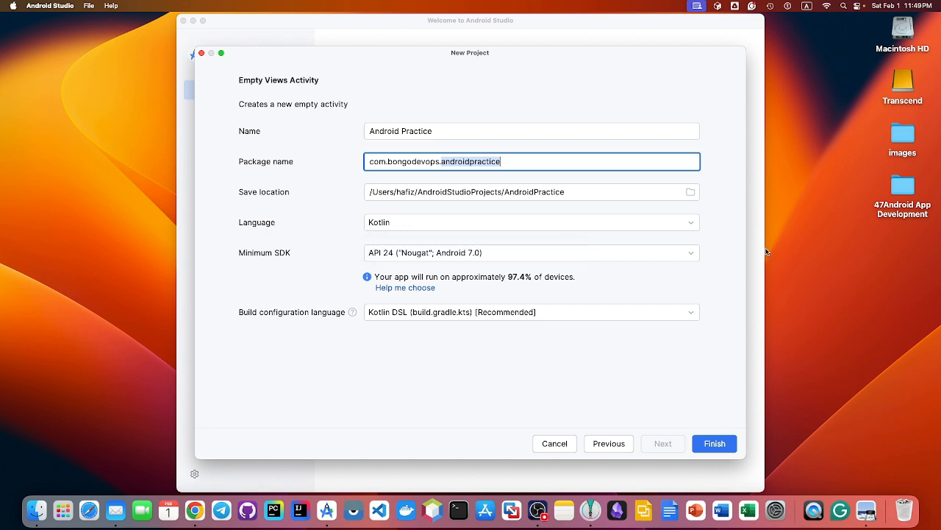
Step: Set the project's programming language to Java
{"action": "left_click", "coordinate": [692, 223]}
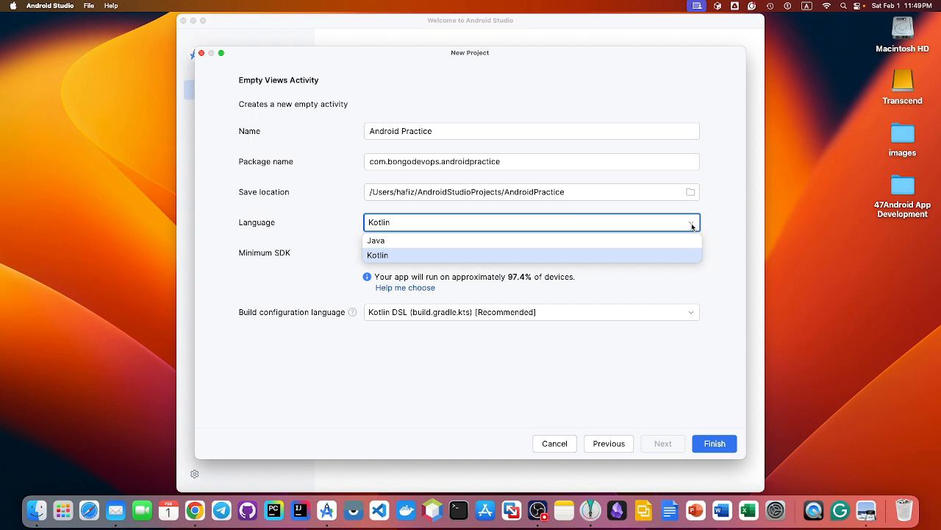
{"action": "left_click", "coordinate": [421, 246]}
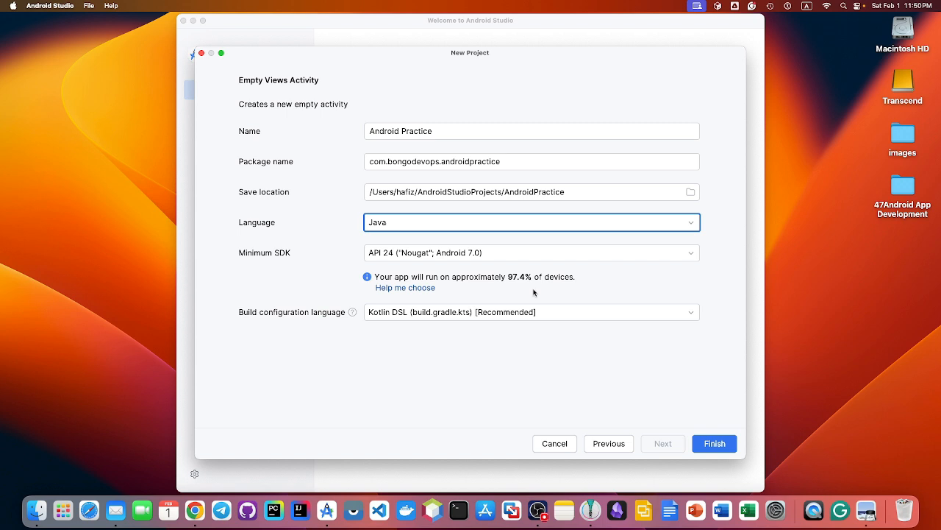
Step: Try API 31 and API 21 as the minimum SDK and settle on API 24 ("Nougat"; Android 7.0)
{"action": "left_click", "coordinate": [691, 254]}
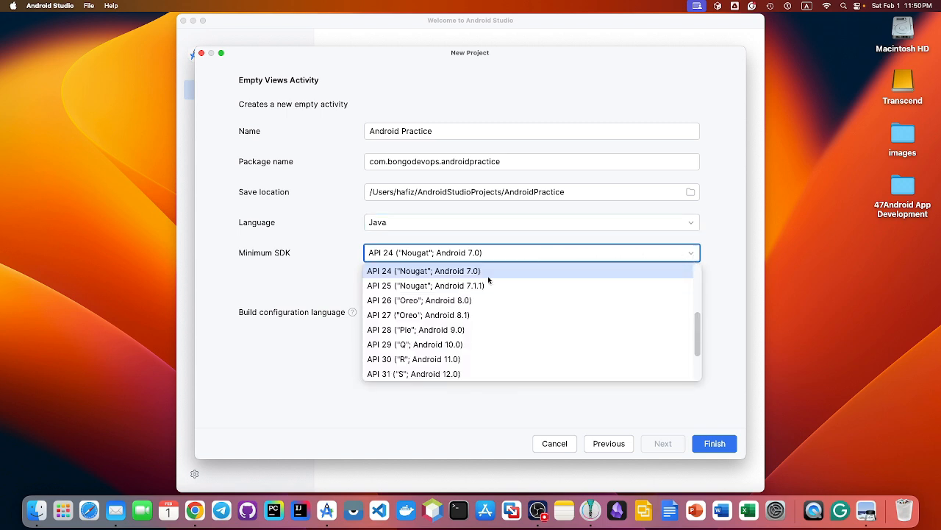
{"action": "left_click", "coordinate": [392, 374]}
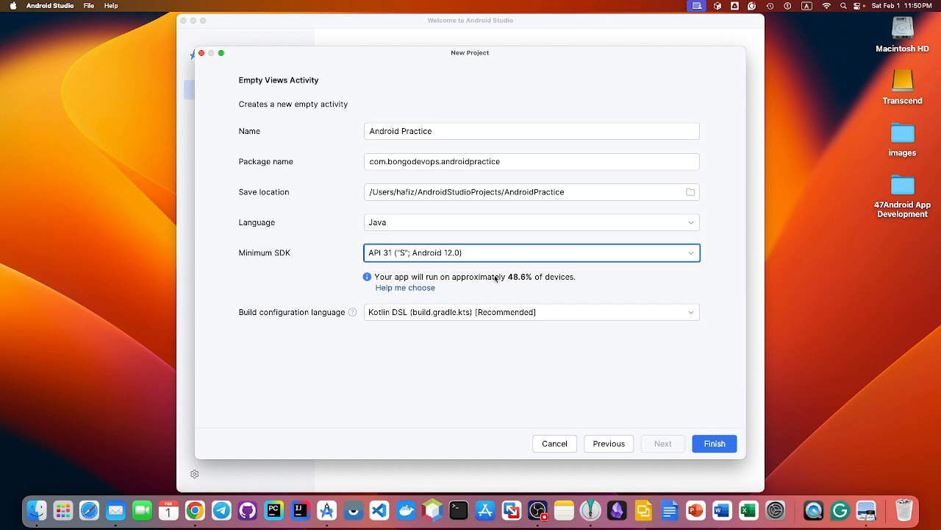
{"action": "left_click", "coordinate": [691, 255]}
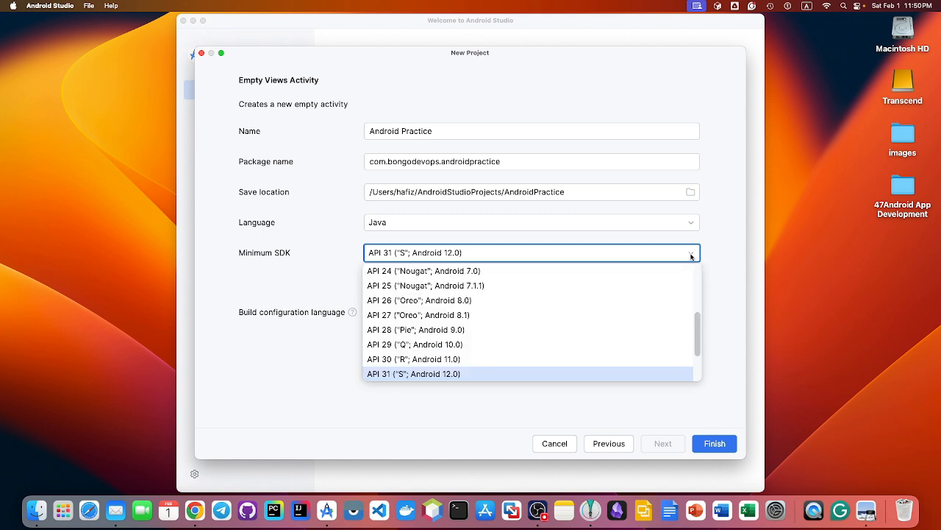
{"action": "scroll", "coordinate": [434, 291], "scroll_direction": "up", "scroll_amount": 3}
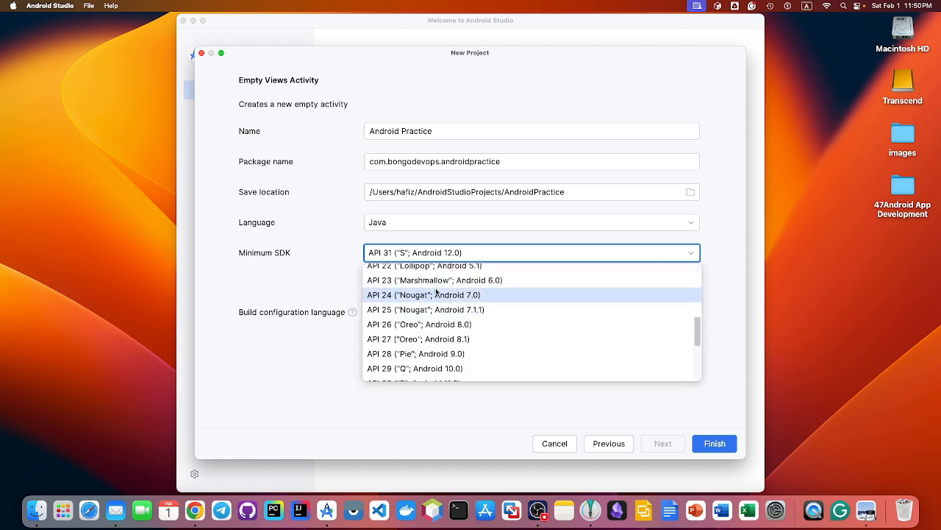
{"action": "left_click_drag", "start_coordinate": [698, 336], "coordinate": [699, 299]}
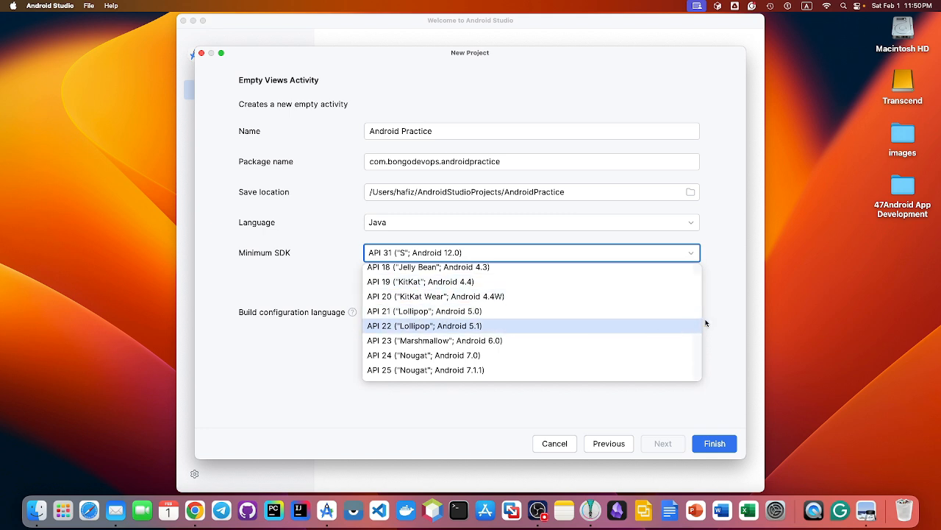
{"action": "left_click_drag", "start_coordinate": [699, 301], "coordinate": [698, 283]}
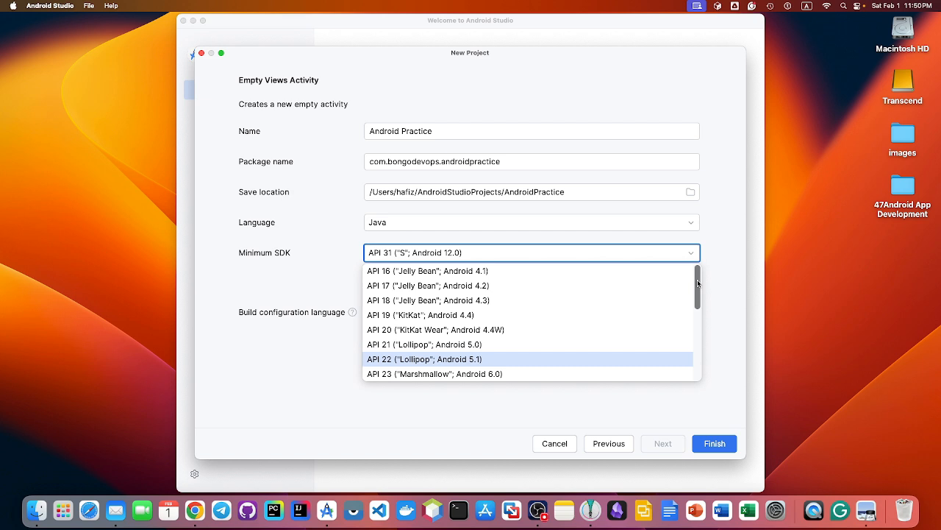
{"action": "left_click_drag", "start_coordinate": [697, 284], "coordinate": [702, 316]}
{"action": "left_click", "coordinate": [485, 289]}
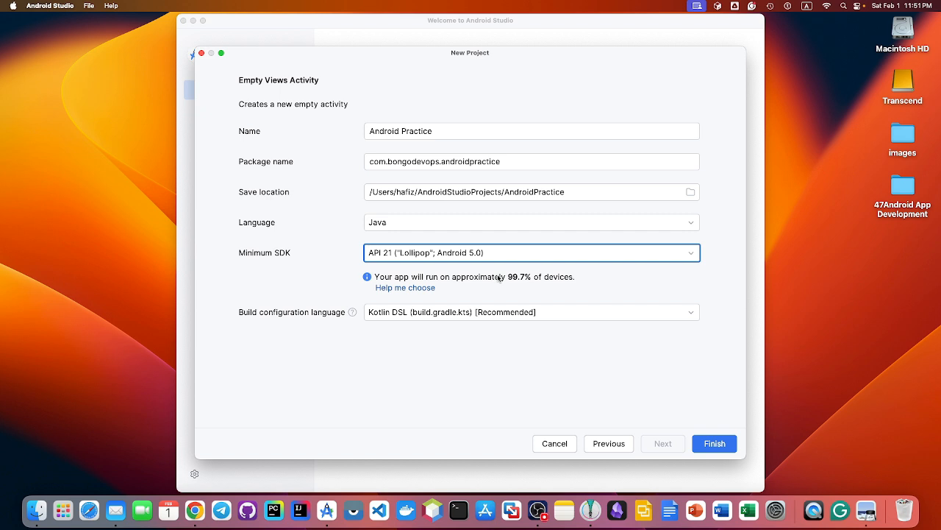
{"action": "left_click", "coordinate": [691, 254]}
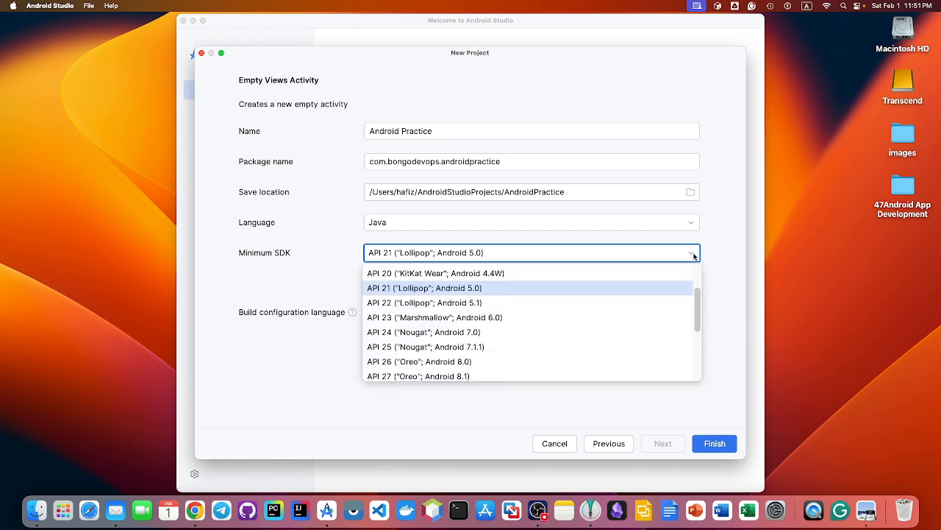
{"action": "left_click", "coordinate": [410, 335]}
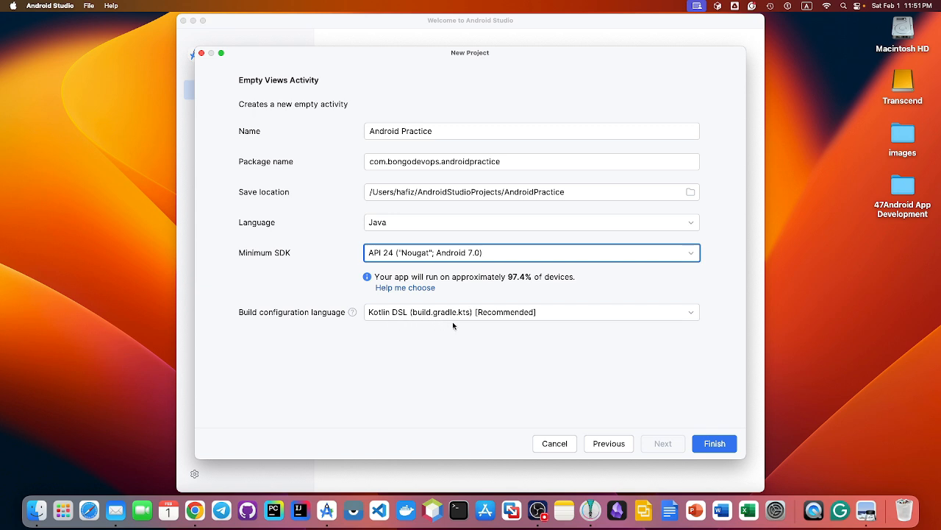
Step: Choose Groovy DSL (build.gradle) as the build configuration language and create the project
{"action": "left_click", "coordinate": [691, 315]}
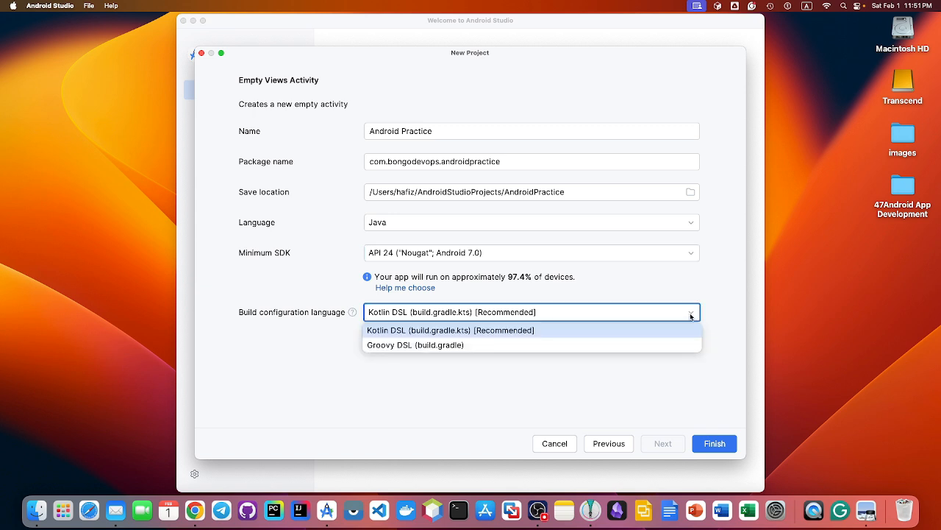
{"action": "left_click", "coordinate": [420, 350]}
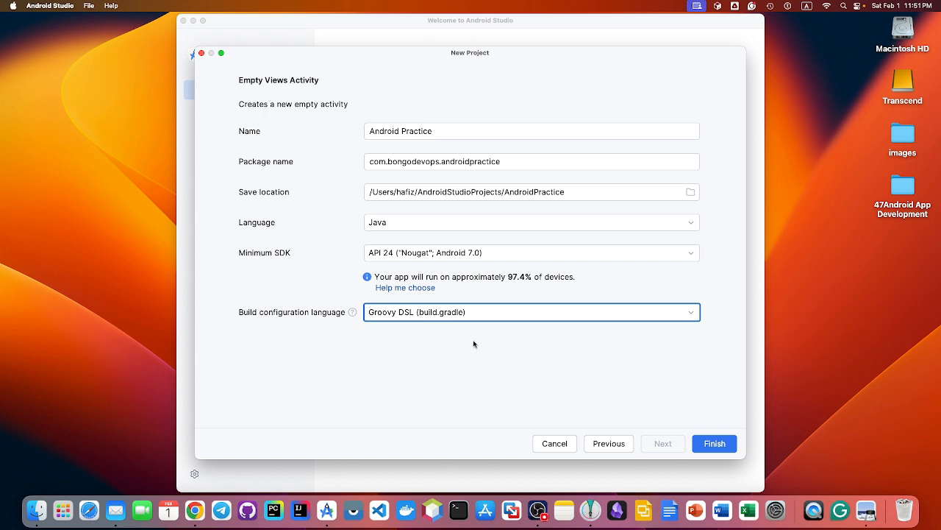
{"action": "left_click", "coordinate": [713, 445]}
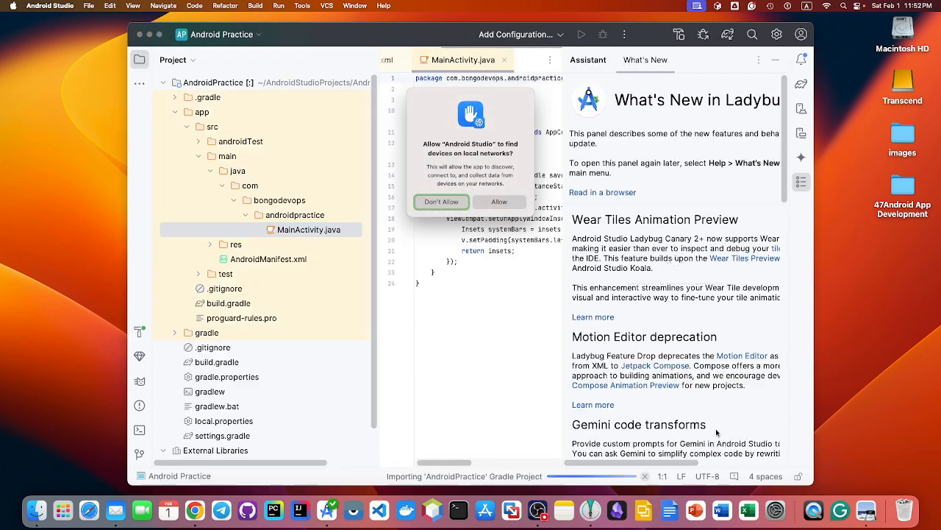
Step: Allow Android Studio to find devices on local networks and hide the What's New assistant
{"action": "left_click", "coordinate": [505, 207]}
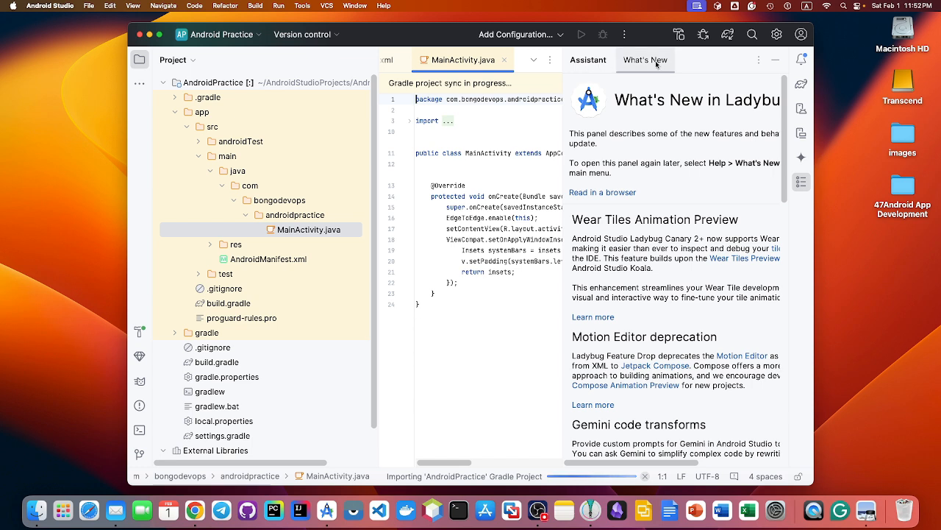
{"action": "left_click", "coordinate": [777, 64]}
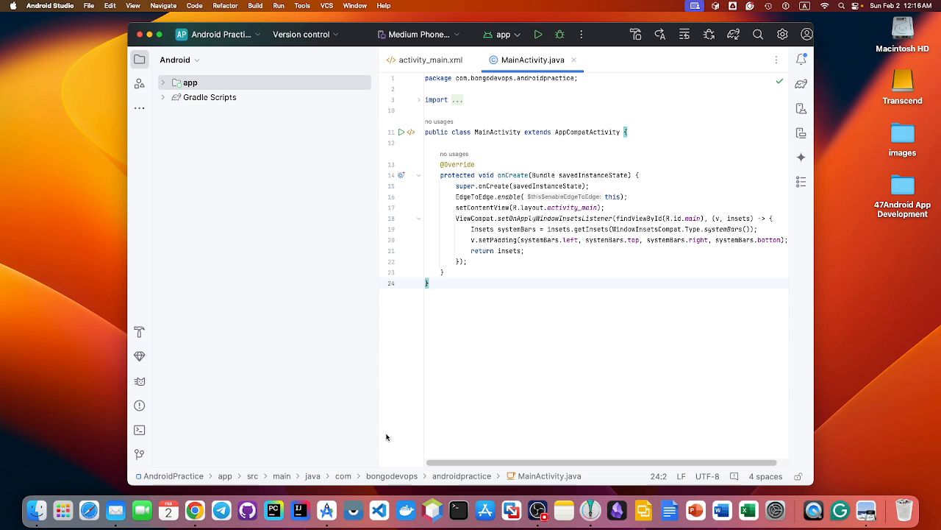
Step: Examine the folders of the app module and the files under Gradle Scripts in the project tree
{"action": "left_click", "coordinate": [164, 86]}
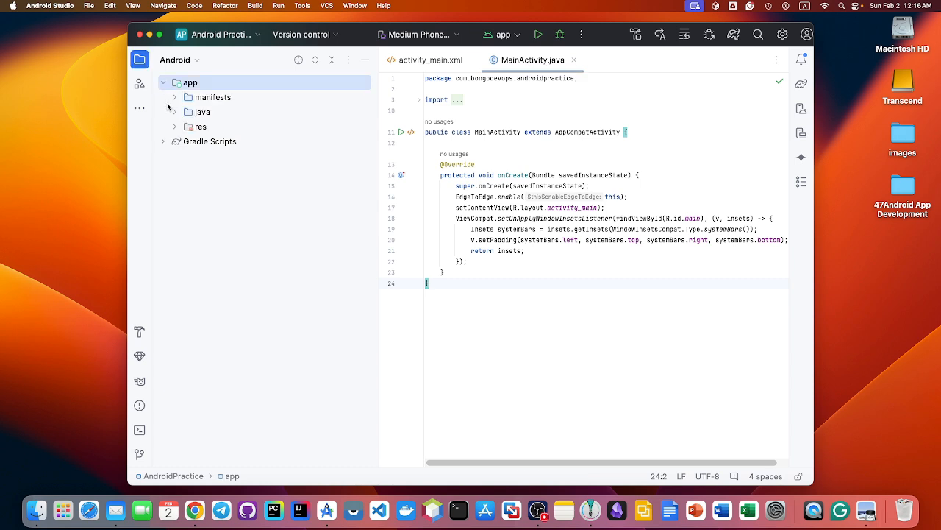
{"action": "left_click", "coordinate": [163, 142]}
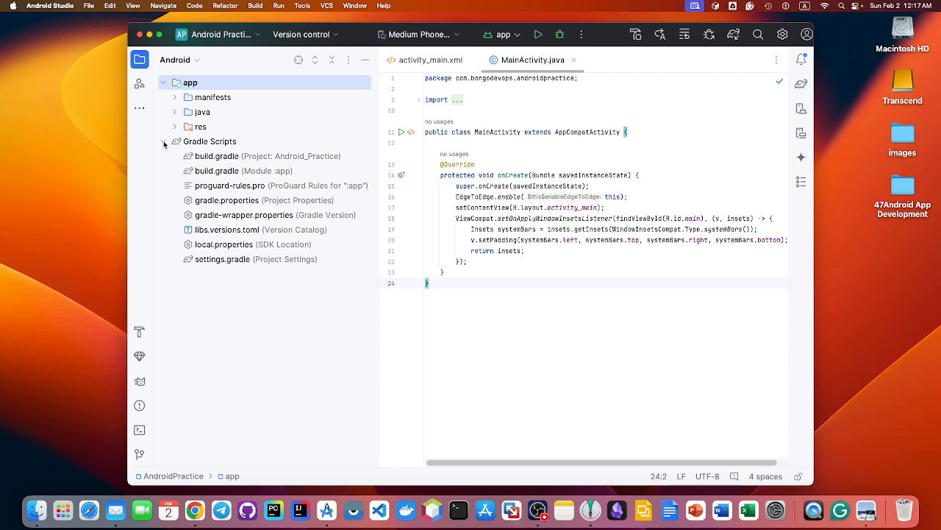
{"action": "left_click", "coordinate": [164, 142]}
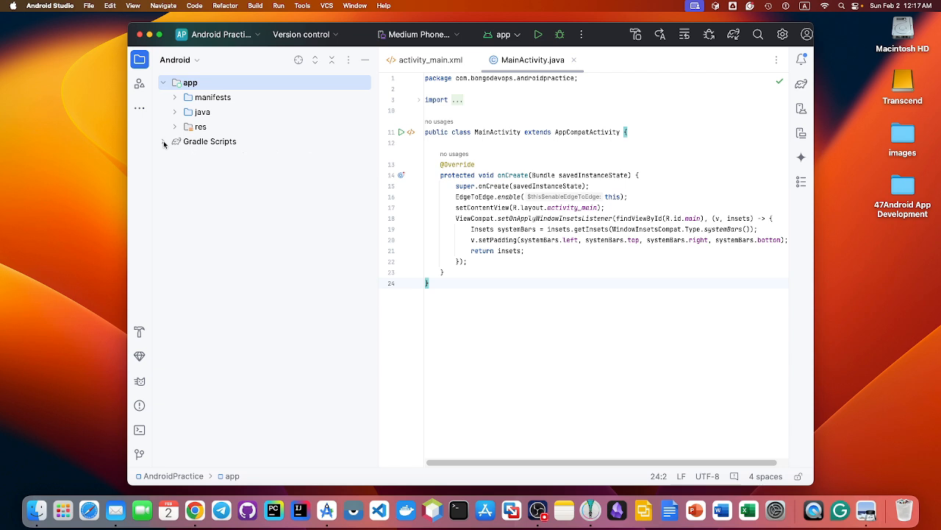